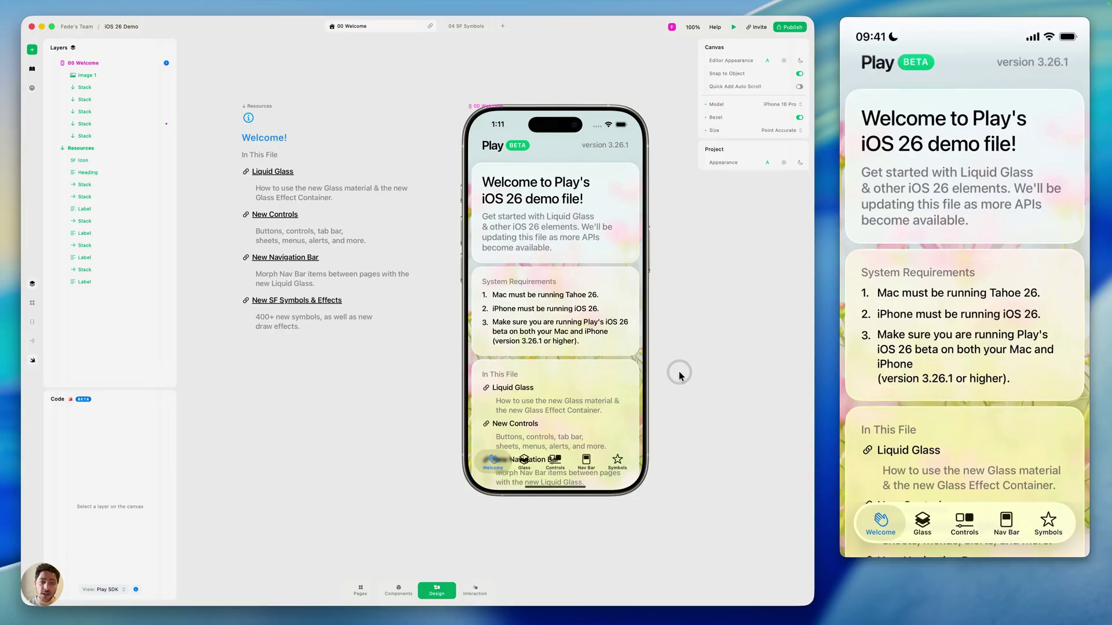
Step: Look over all pages of the demo file in the pages overview and return to the design canvas
key("super+1")
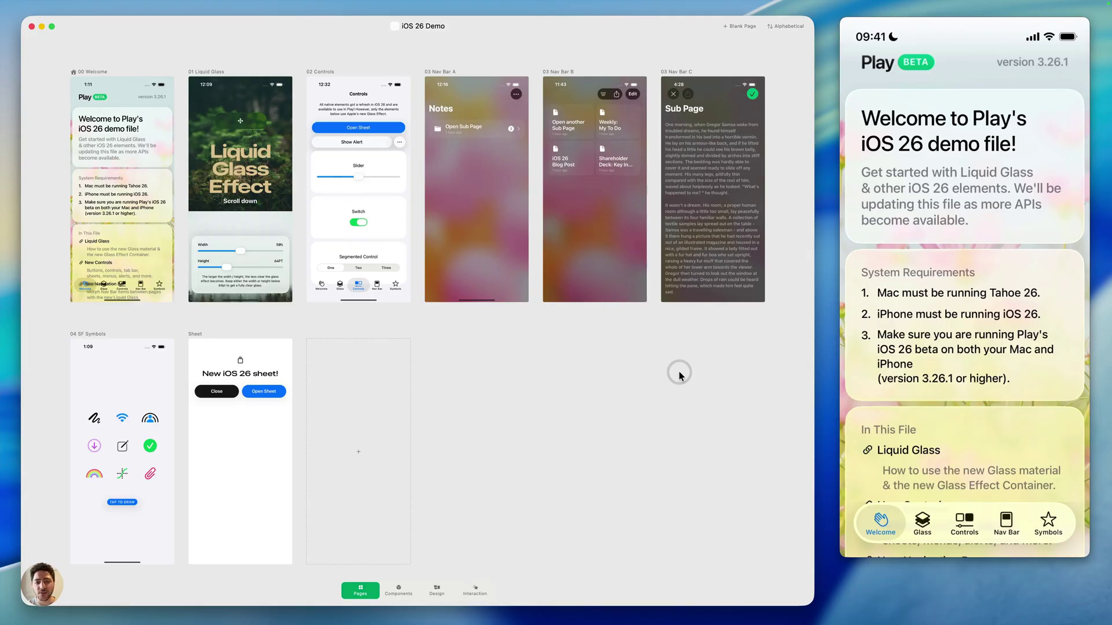
key("super+3")
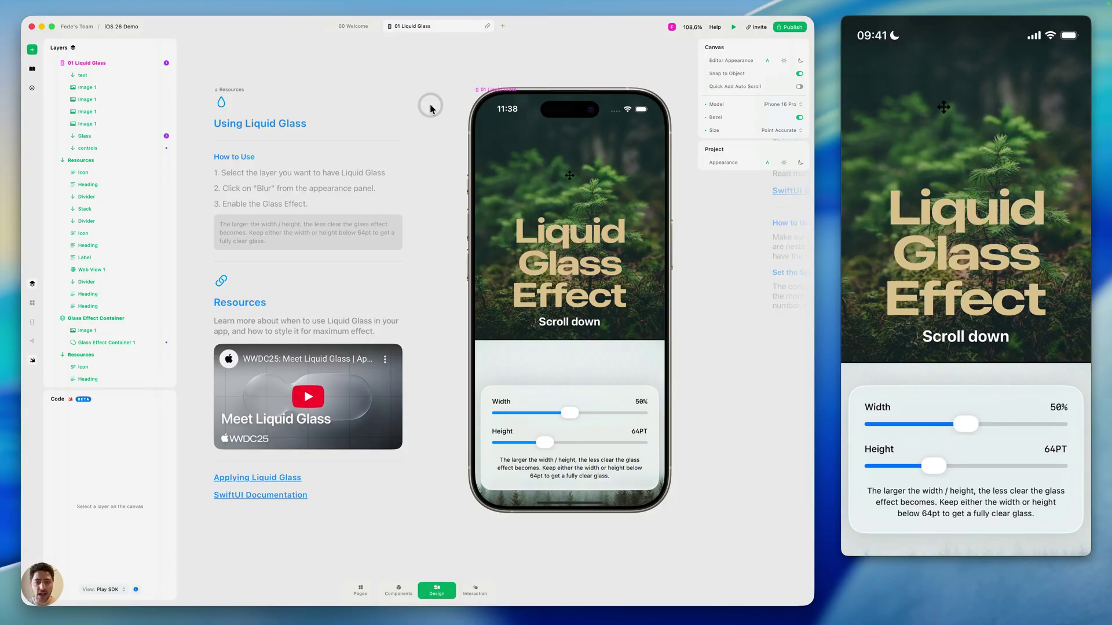
Step: Enable the Glass blur effect on the Glass layer above the "Liquid Glass Effect" title
left_click(544, 183)
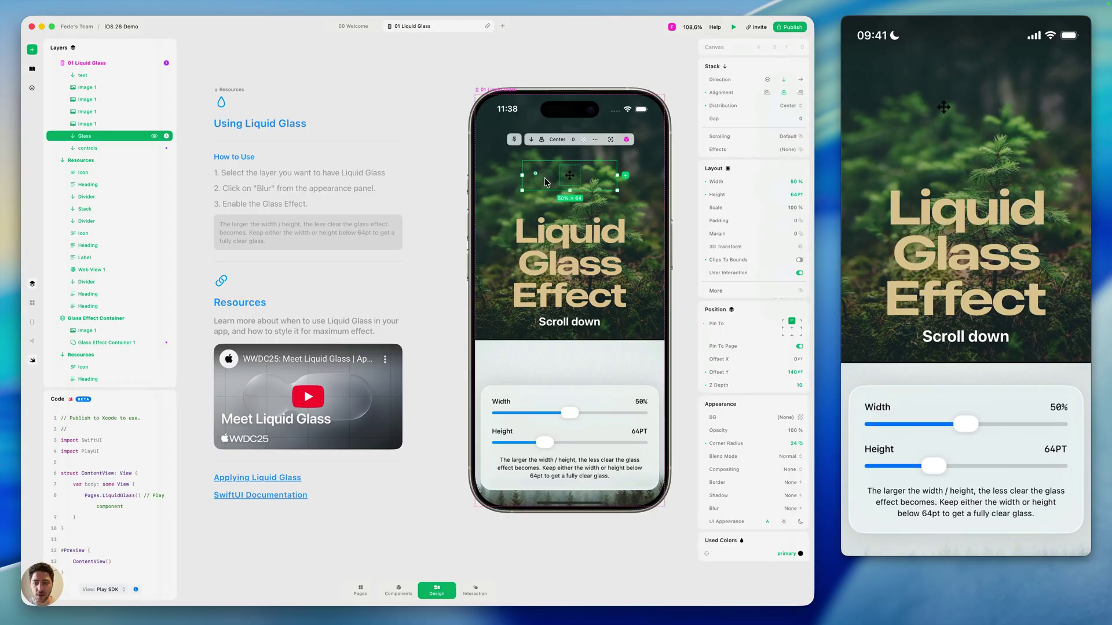
scroll(712, 211, "down", 4)
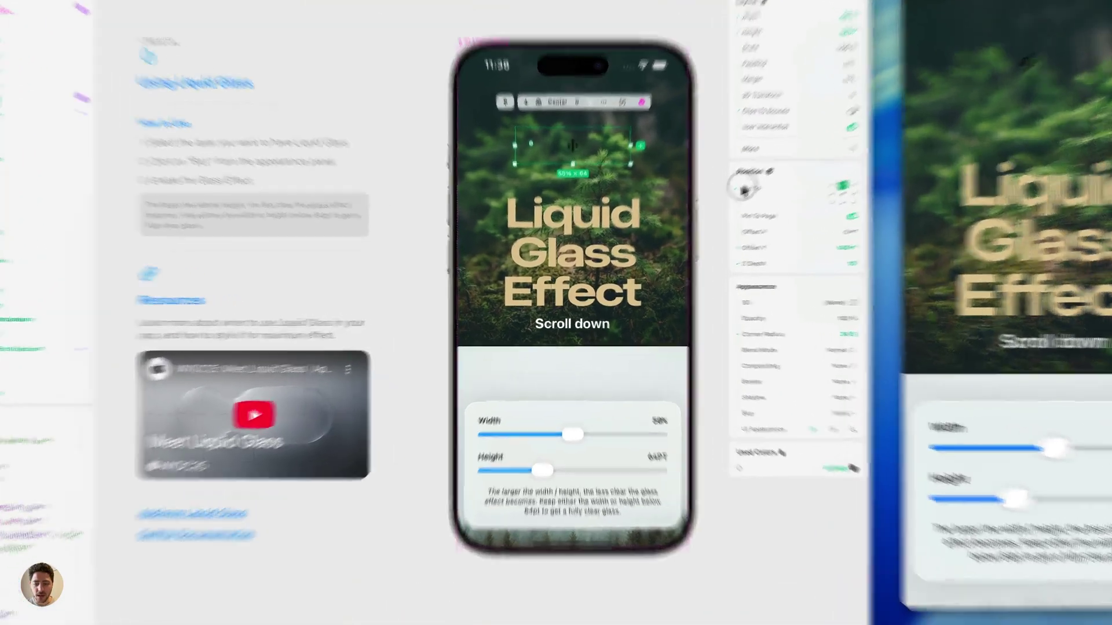
left_click(788, 413)
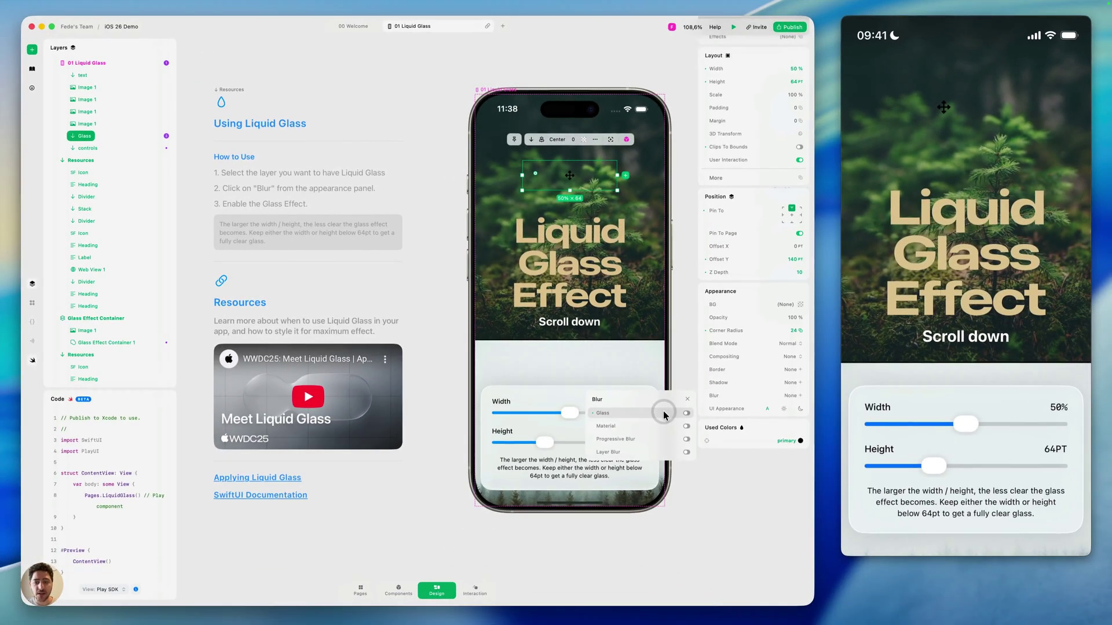
left_click(664, 413)
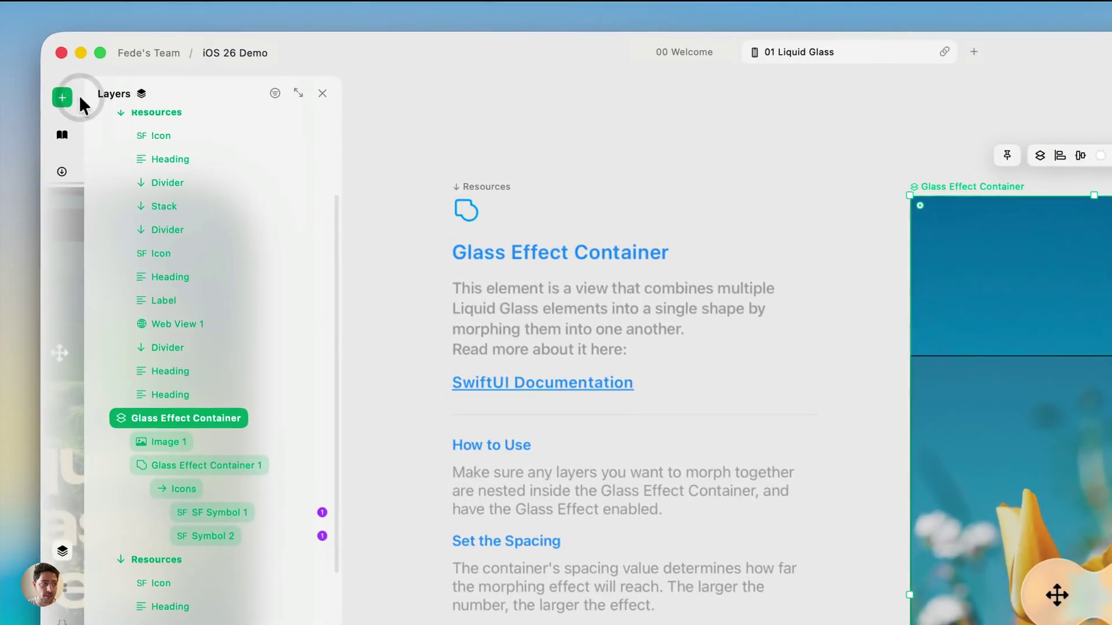
Step: Search the element library for "glass" and close it without adding anything
left_click(32, 50)
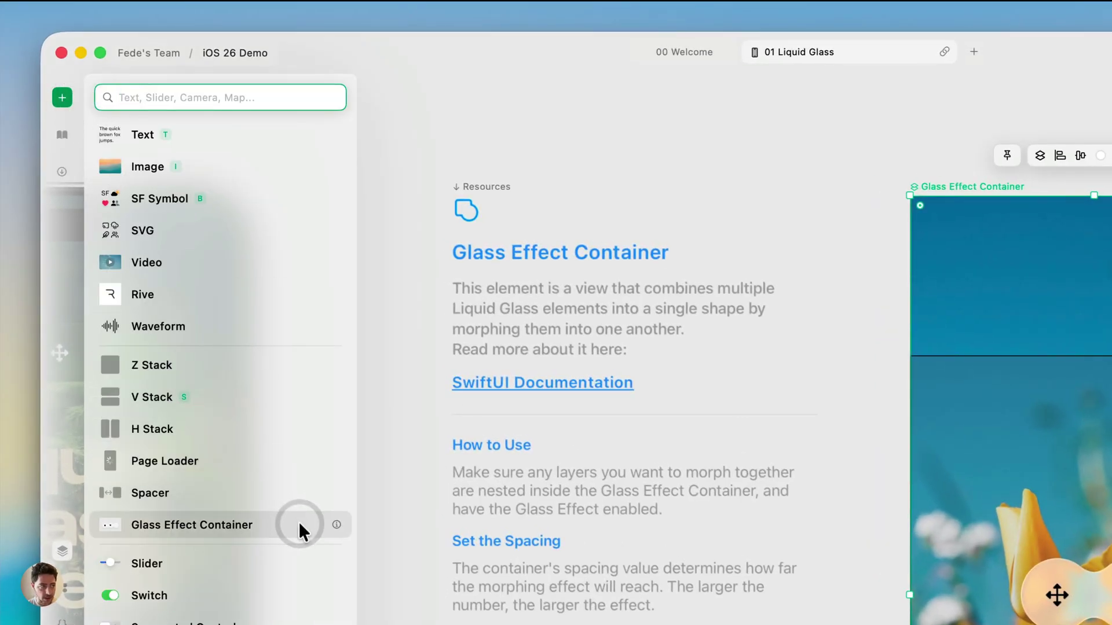
type("glass")
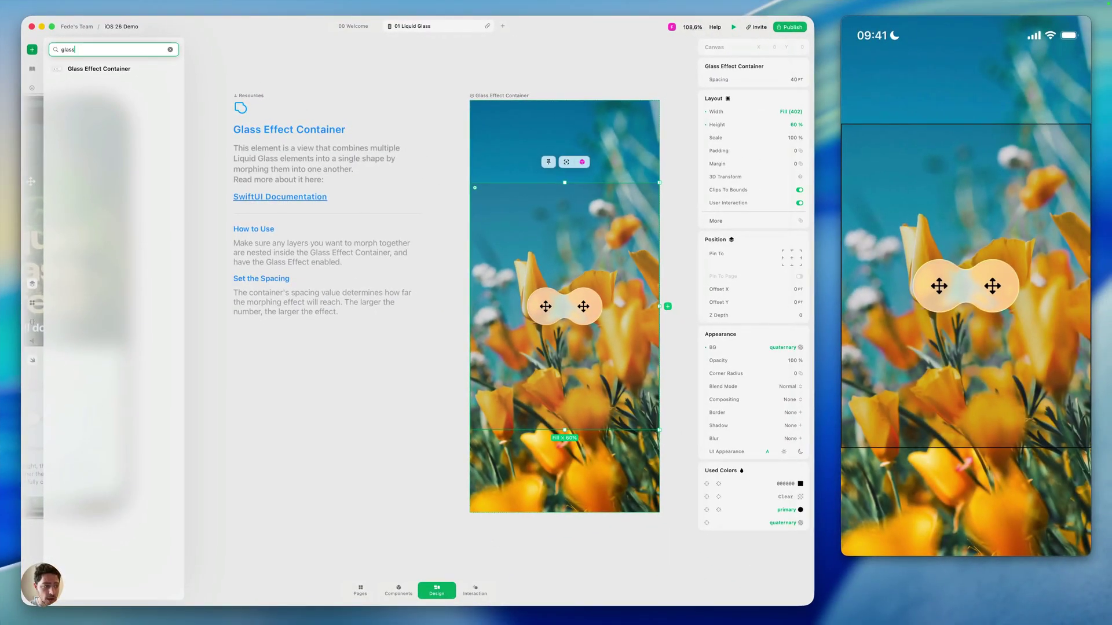
key("Escape")
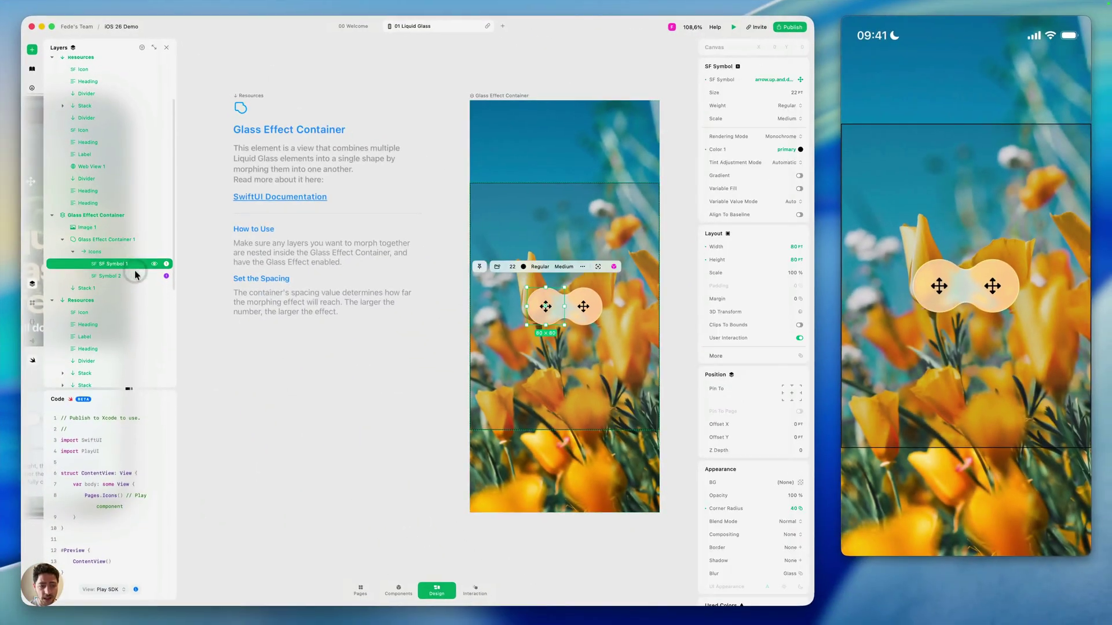
Step: Switch the Glass effect of the first symbol in the Glass Effect Container off and back on
left_click(255, 533)
left_click(135, 266)
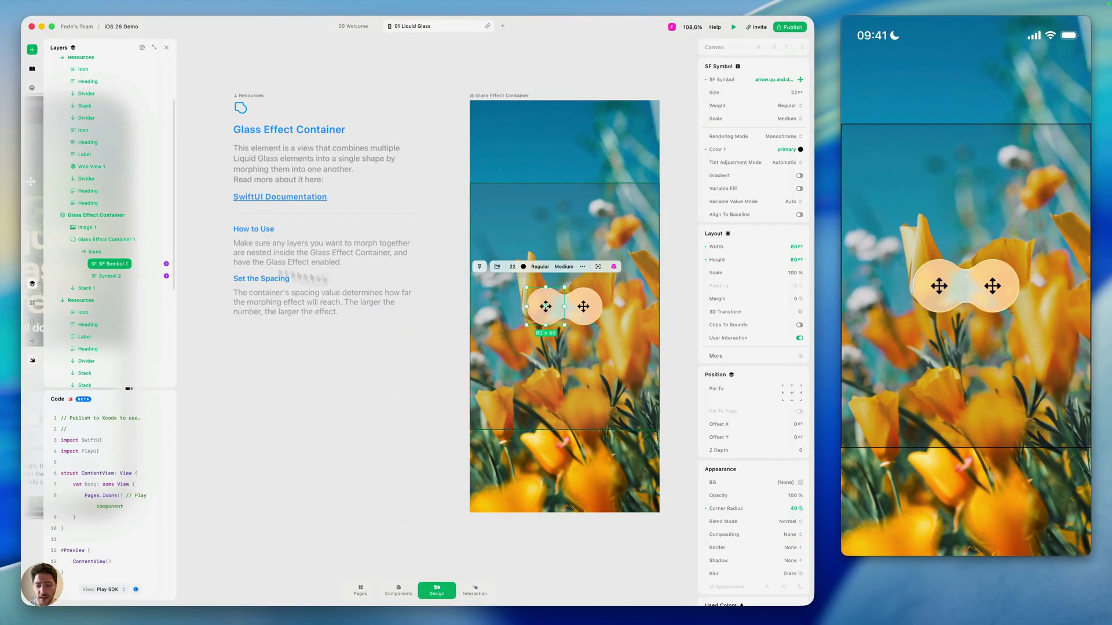
scroll(764, 417, "down", 5)
left_click(773, 448)
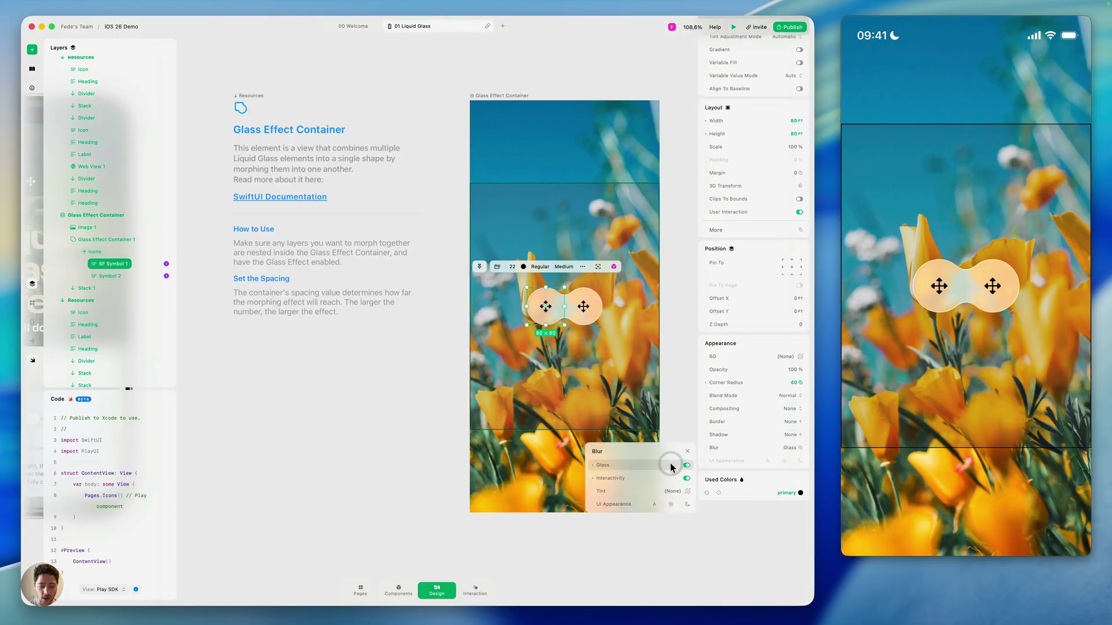
left_click(686, 465)
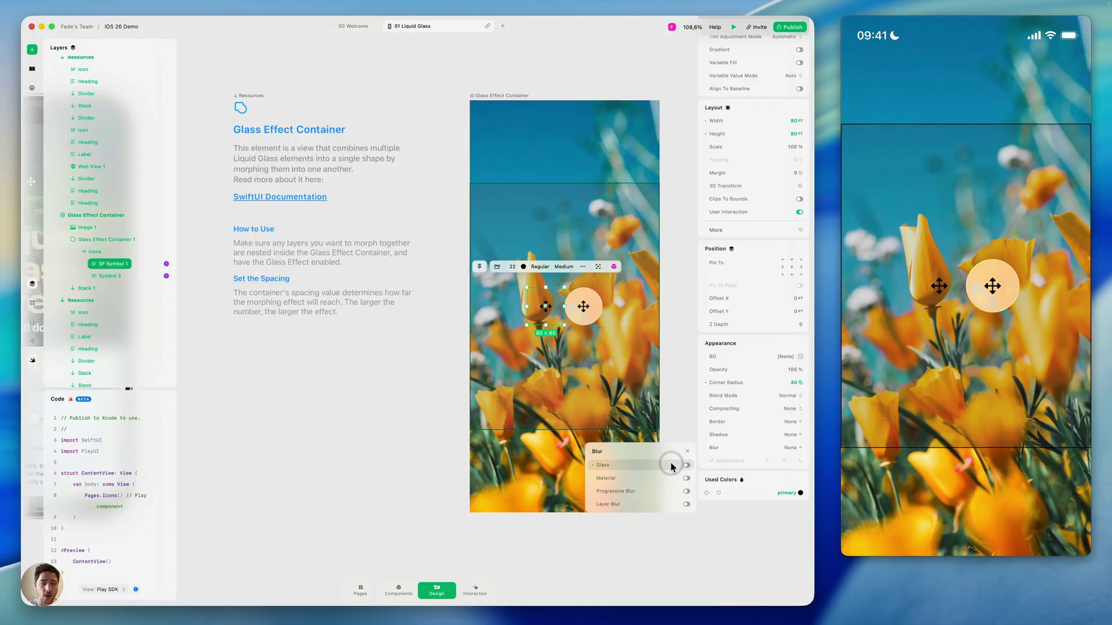
left_click(671, 466)
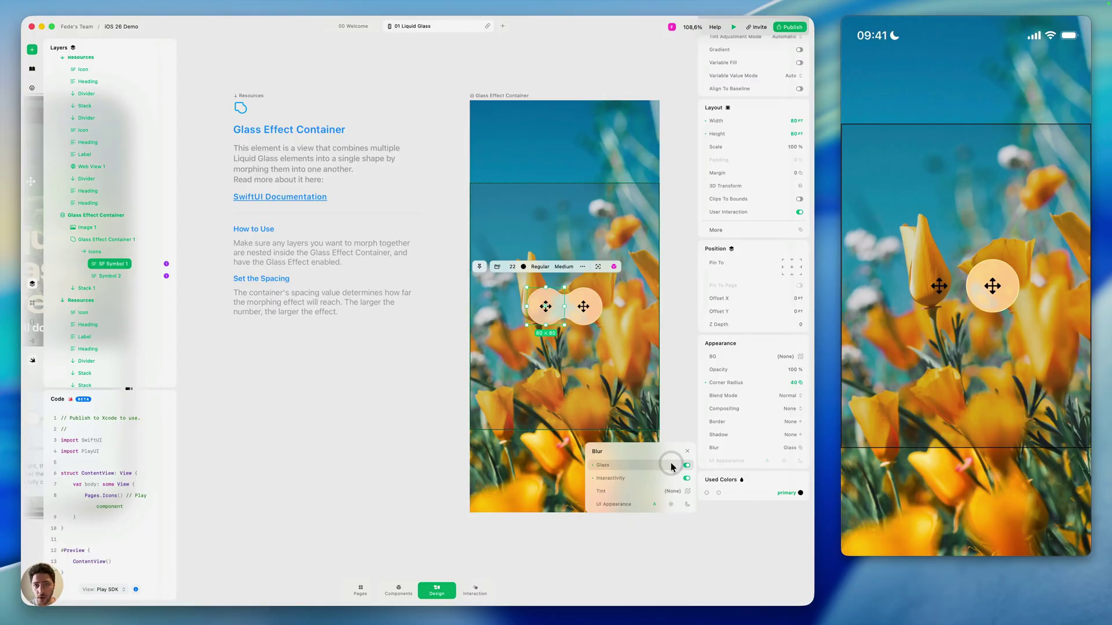
key("Escape")
key("Escape")
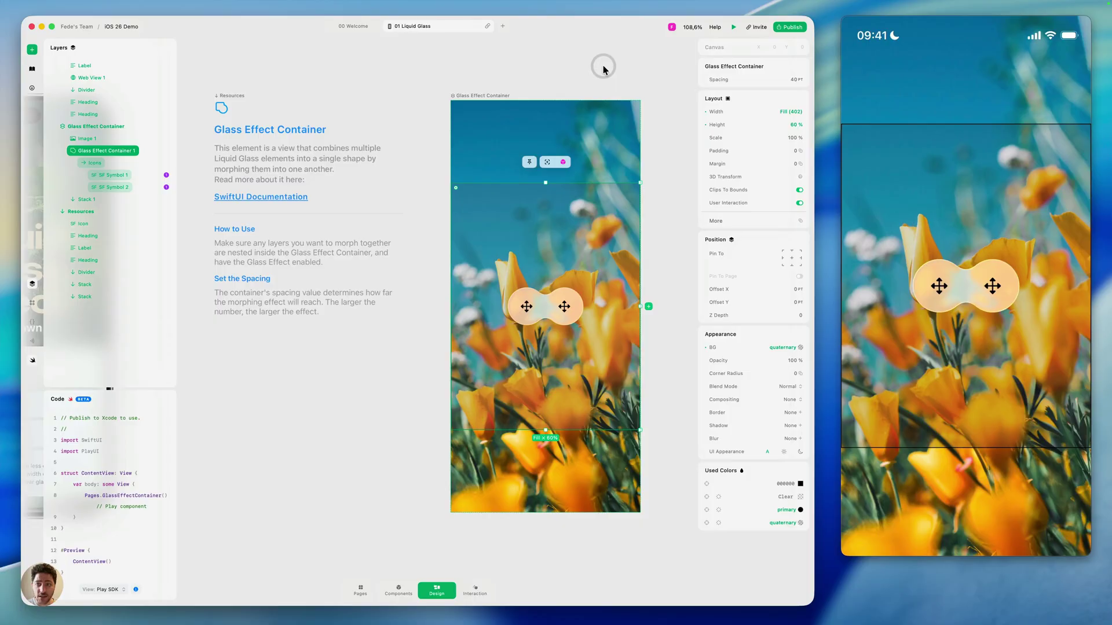
Step: Set the spacing of the Glass Effect Container to 0 pt
left_click(751, 77)
type("0")
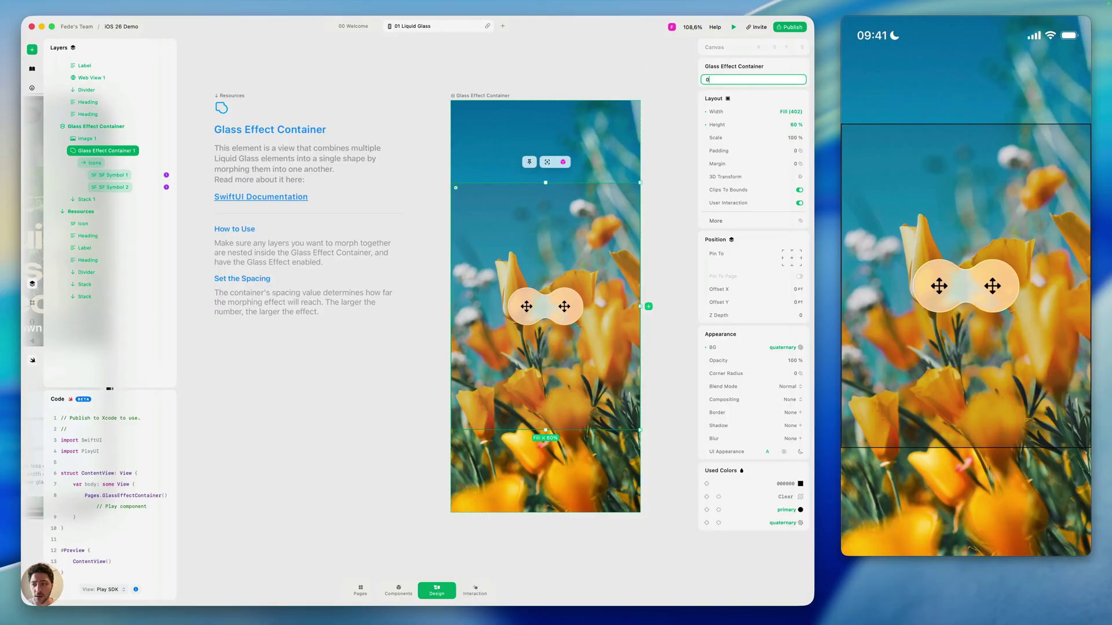
key("Return")
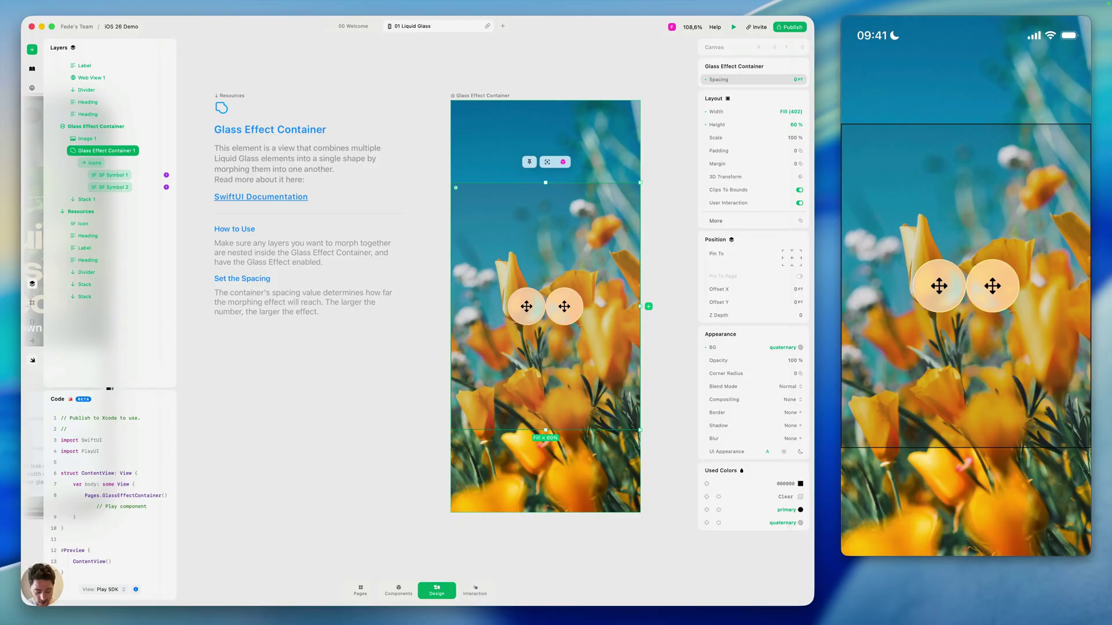
Step: Set the spacing of the Glass Effect Container to 200 pt
left_click(751, 79)
type("200")
key("Return")
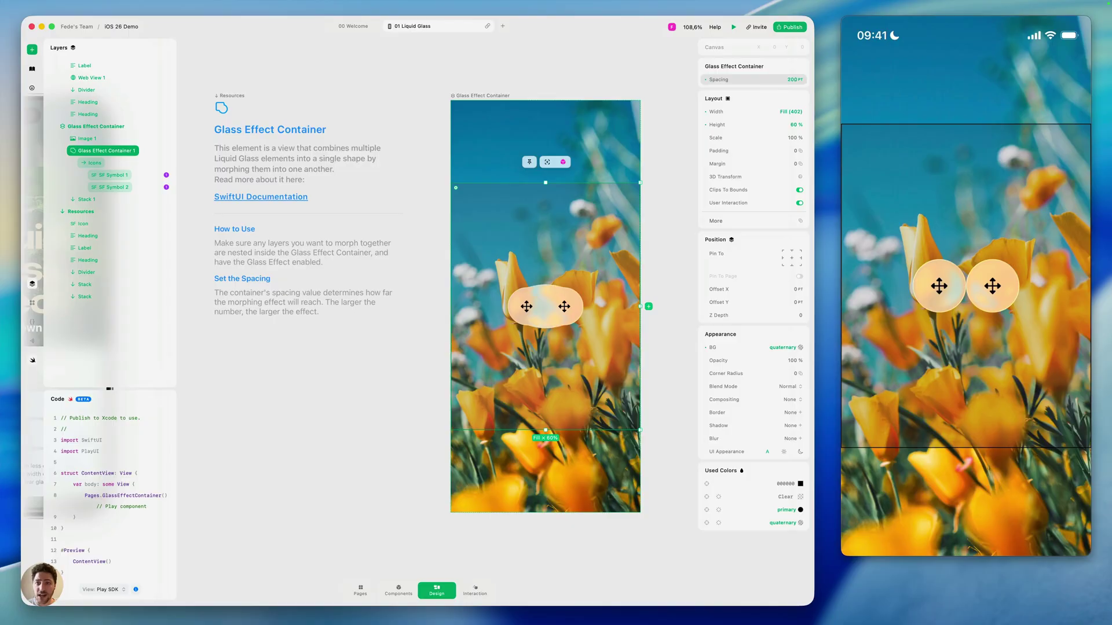
Step: Select the 03 Nav Bar A page on the canvas
left_click(417, 113)
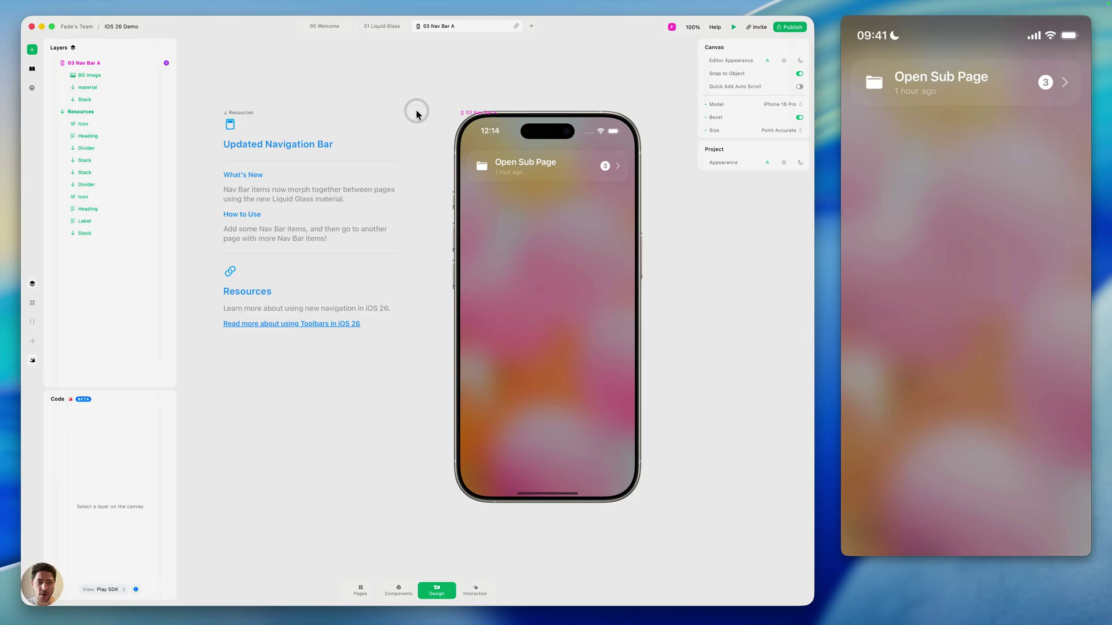
left_click(487, 112)
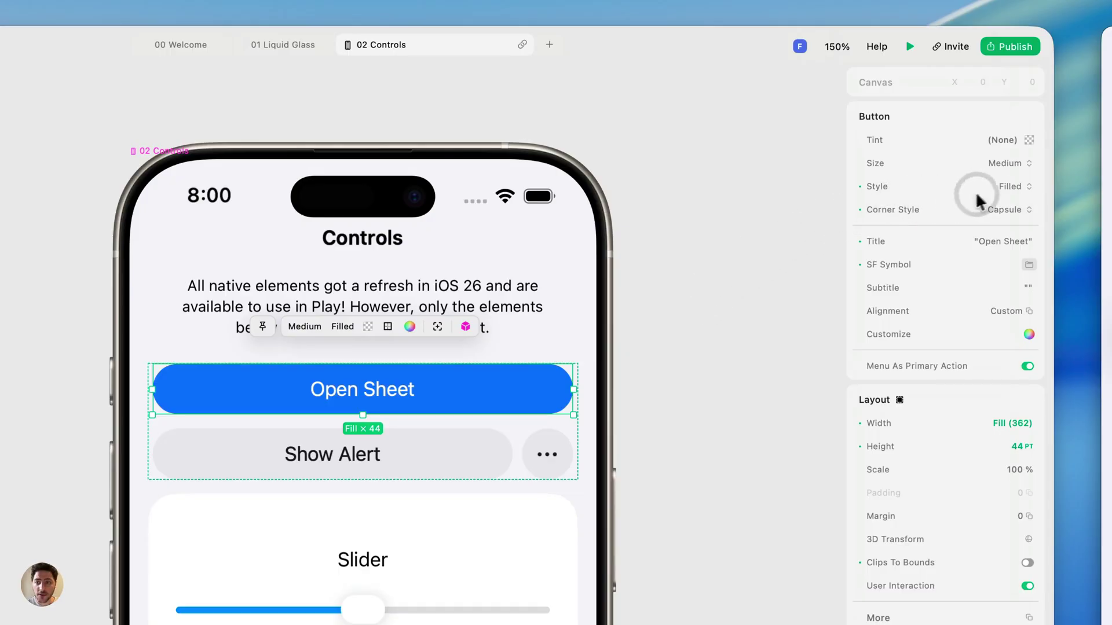
Step: Set the Open Sheet button's style to Prominent Glass and open its tint options
left_click(1013, 187)
left_click(1026, 278)
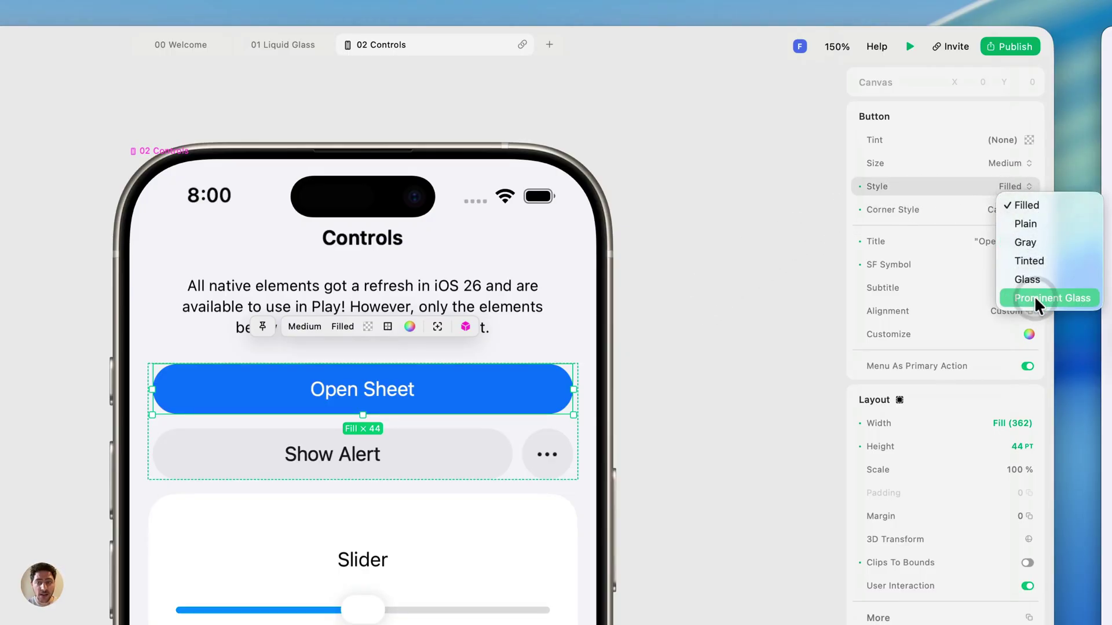
left_click(1034, 297)
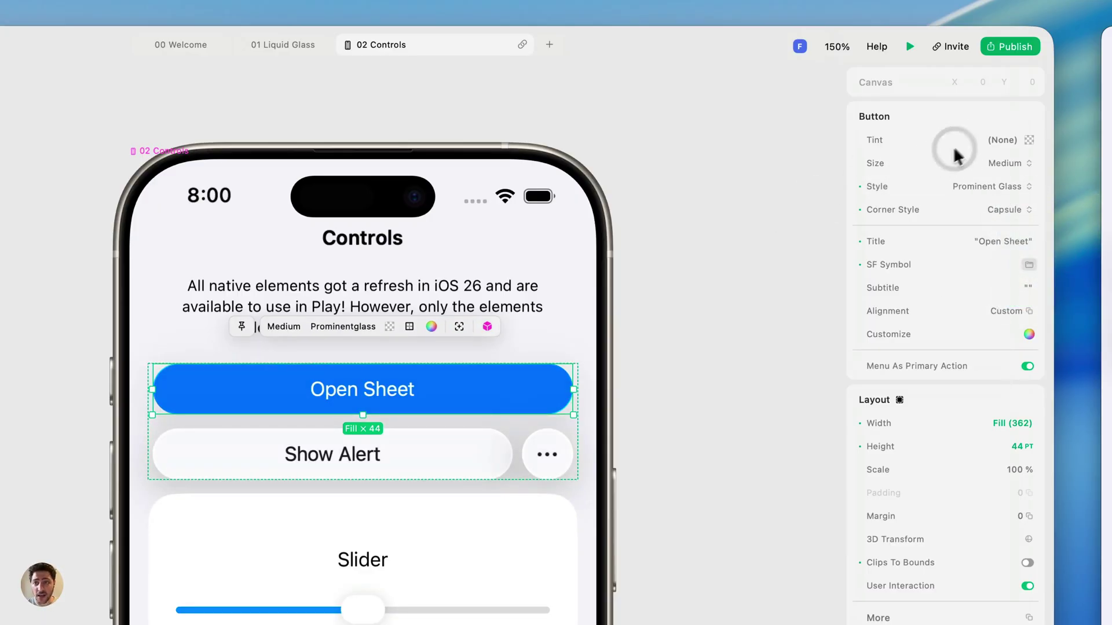
left_click(1008, 140)
left_click(1008, 504)
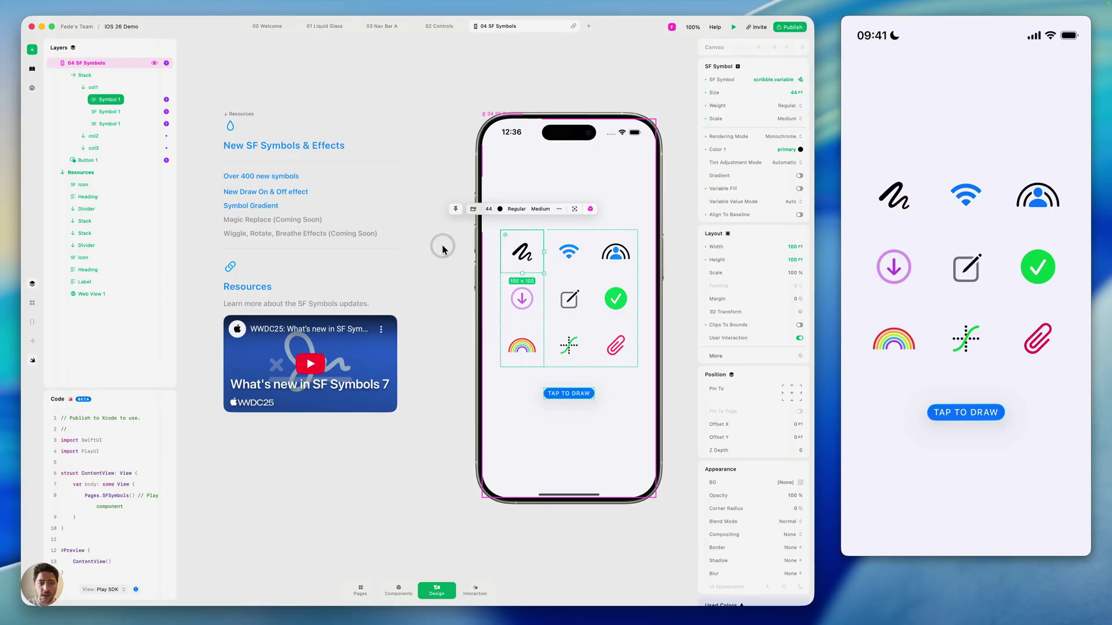
Step: Browse the newest symbols in the SF Symbol library for the scribble symbol and close the library
left_click(473, 209)
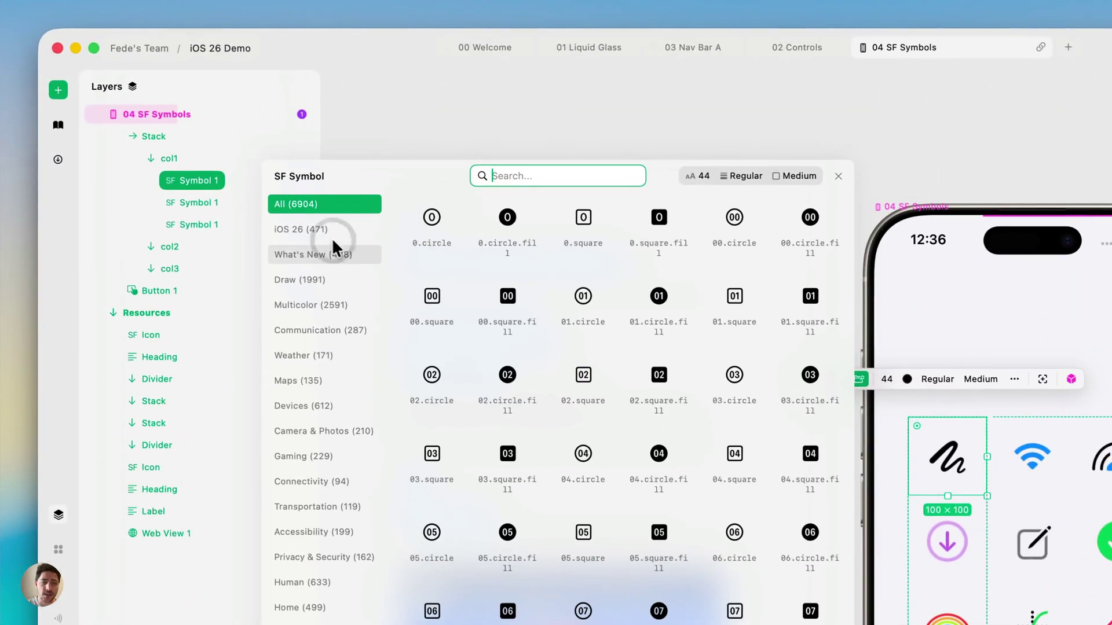
left_click(331, 240)
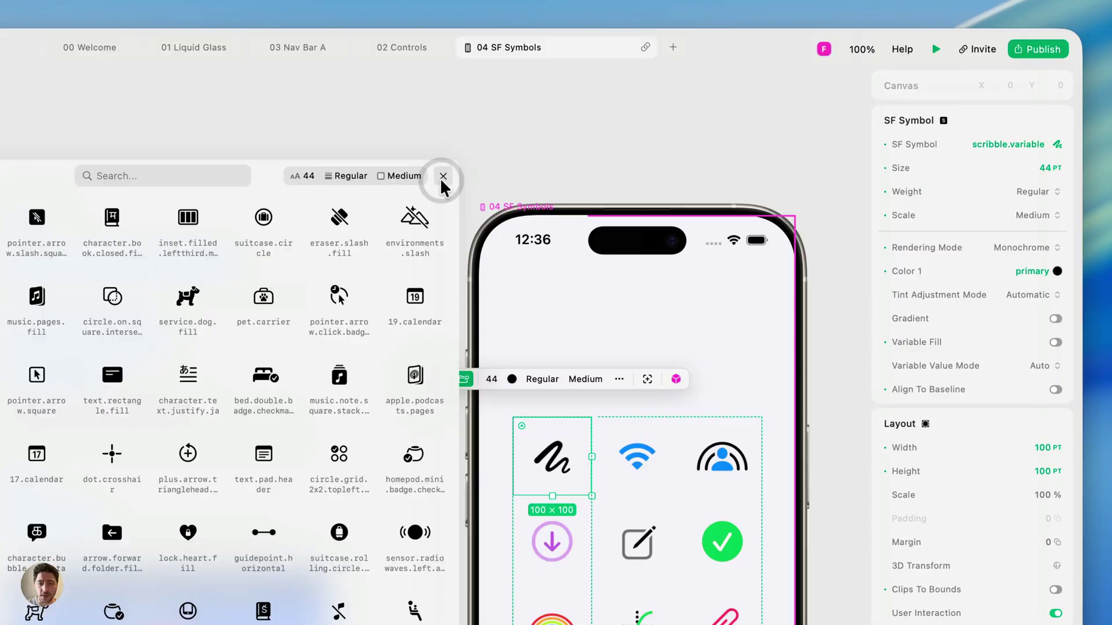
left_click(838, 176)
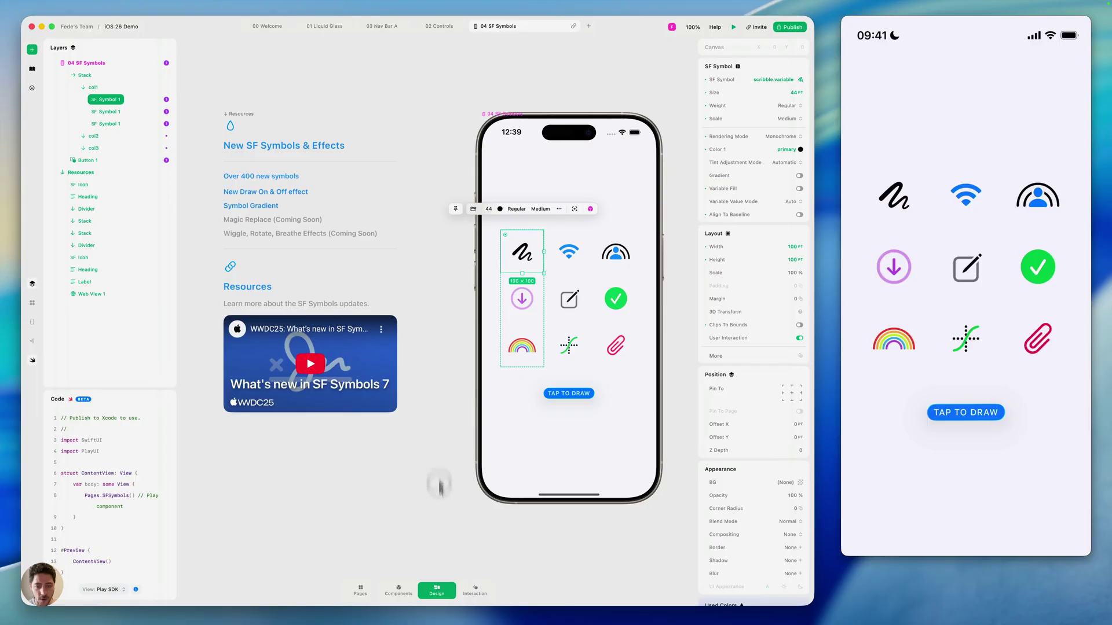
Step: Show the scribble symbol's tap interaction and open the animation choices of its first Set SF Symbol Effect action
left_click(475, 590)
key("space")
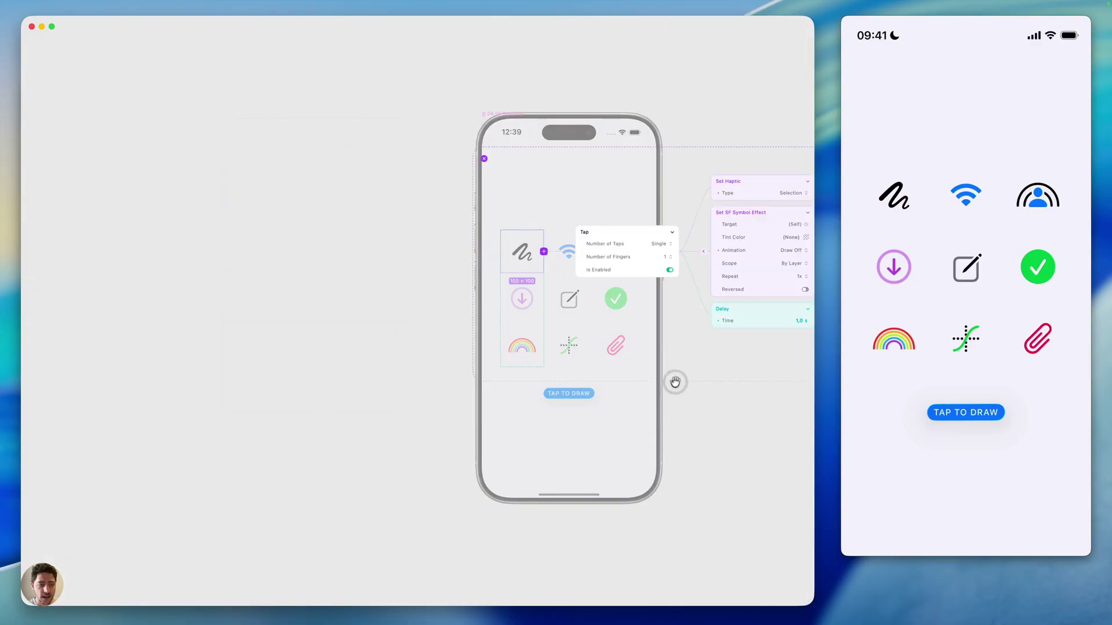
left_click_drag(675, 382, 342, 397)
scroll(446, 262, "up", 5)
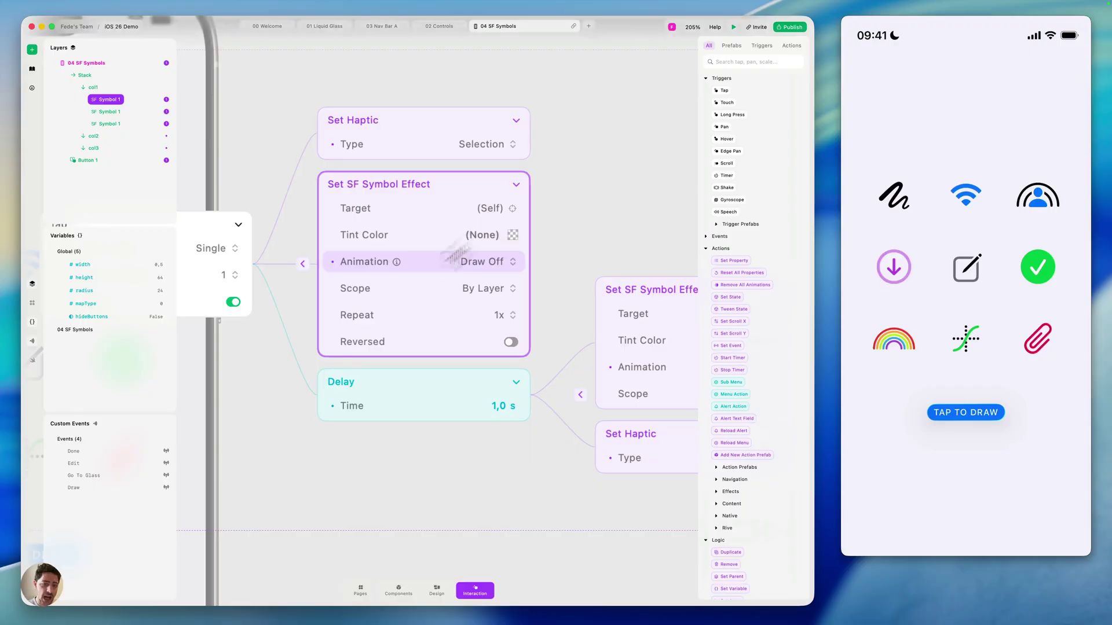
left_click(602, 182)
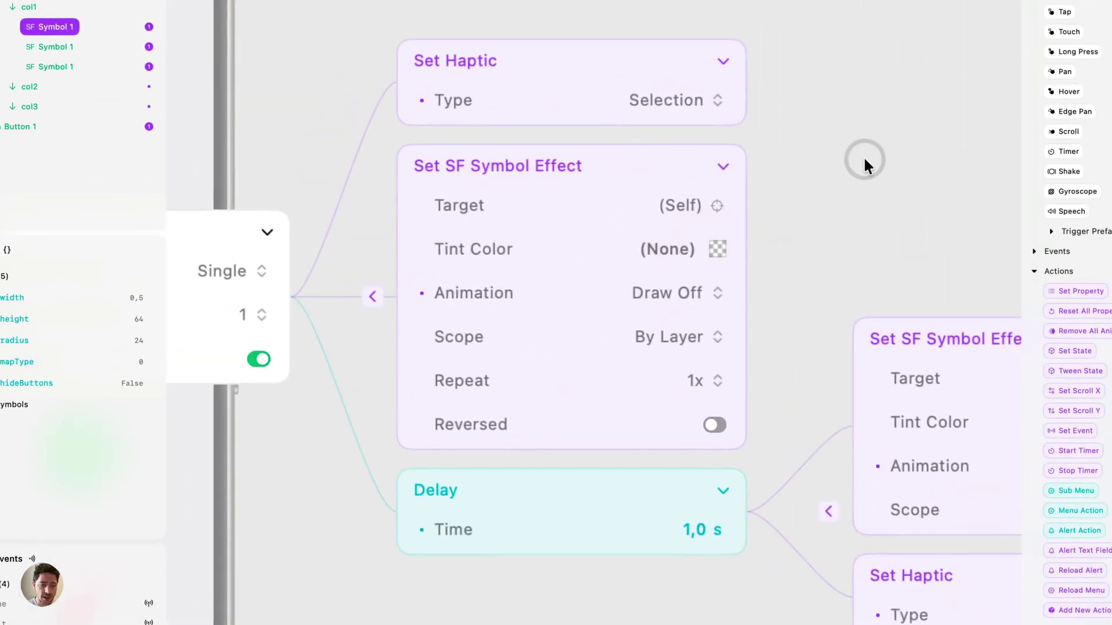
left_click(492, 262)
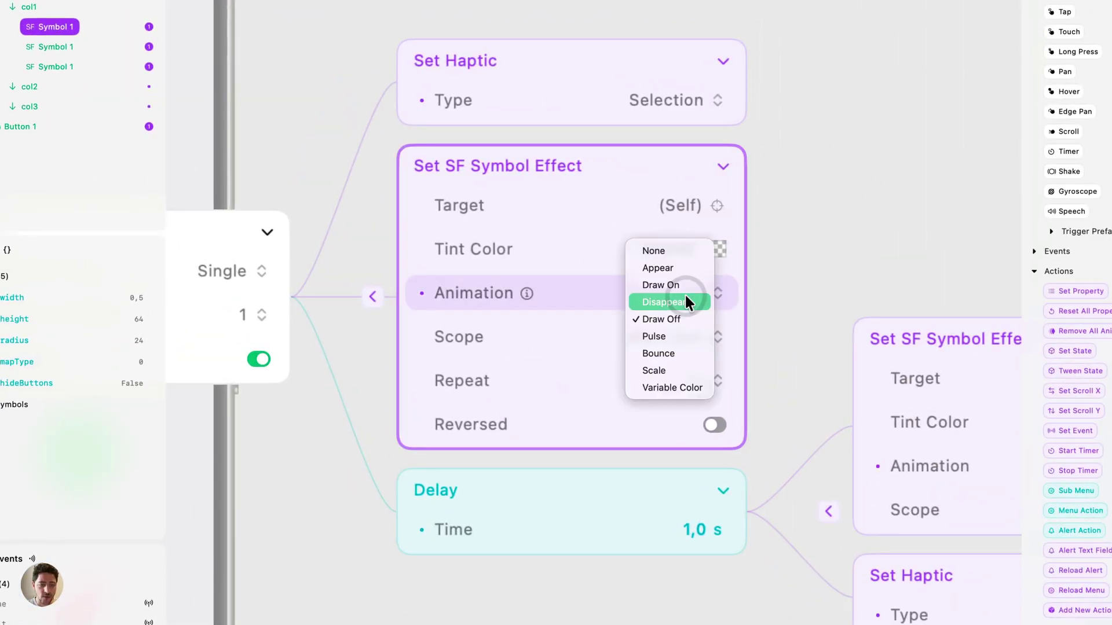